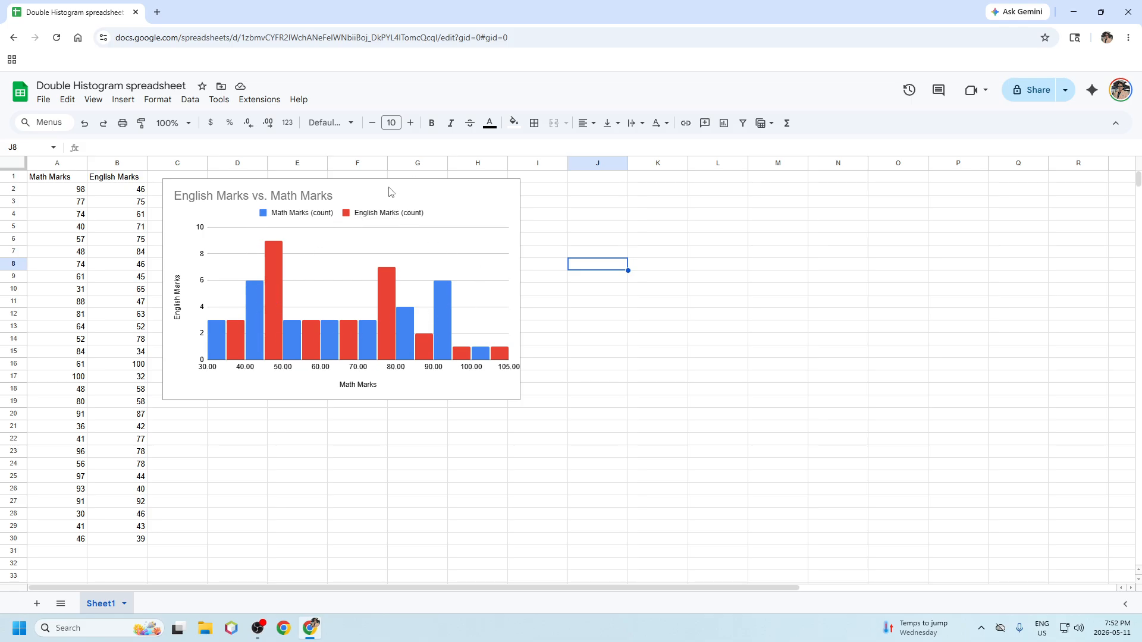
# Step: Move the existing histogram to columns K–P and select the marks data A1:B30
pyautogui.moveTo(382, 194); pyautogui.dragTo(861, 208)
pyautogui.moveTo(62, 178); pyautogui.dragTo(125, 543)
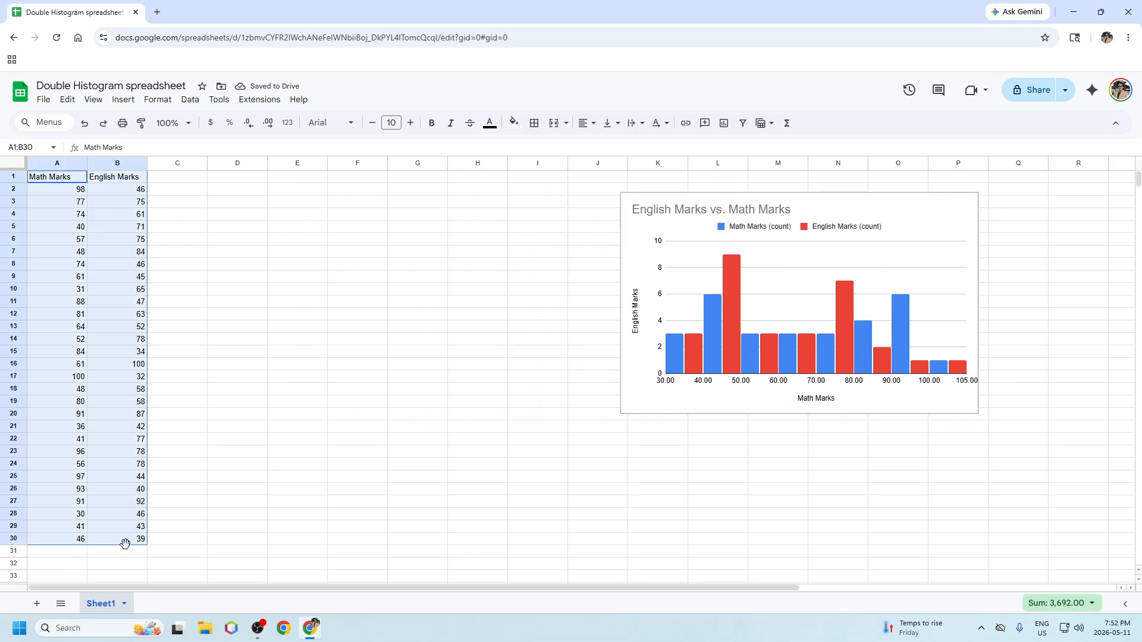
# Step: Insert a new chart of A1:B30 as a Histogram chart and place it beside the data
pyautogui.click(124, 99)
pyautogui.click(159, 236)
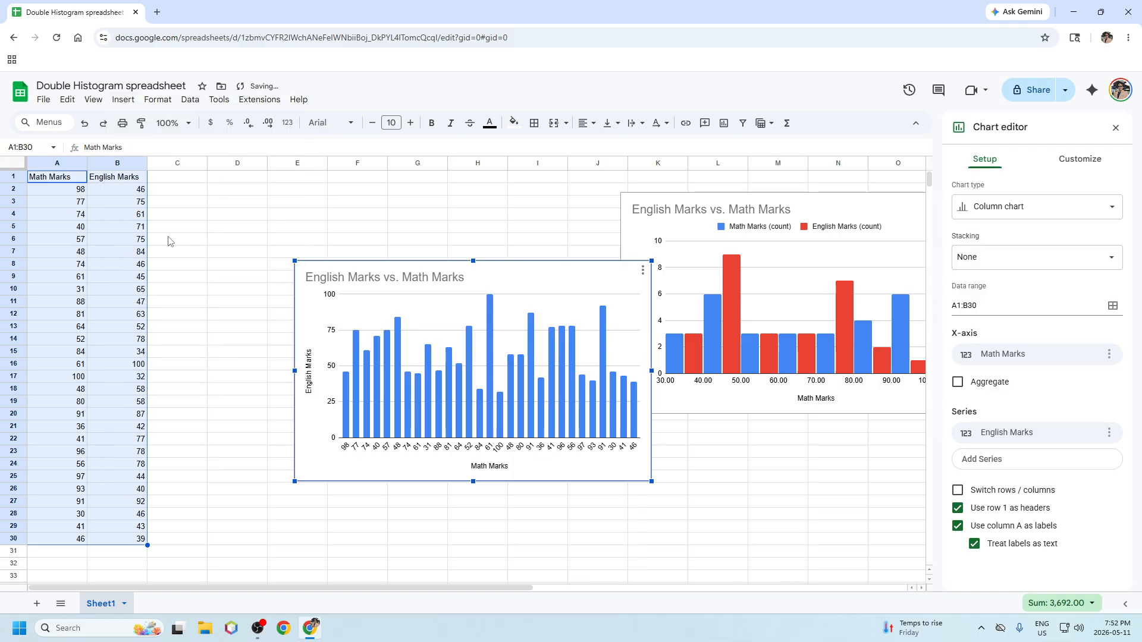
pyautogui.click(1020, 208)
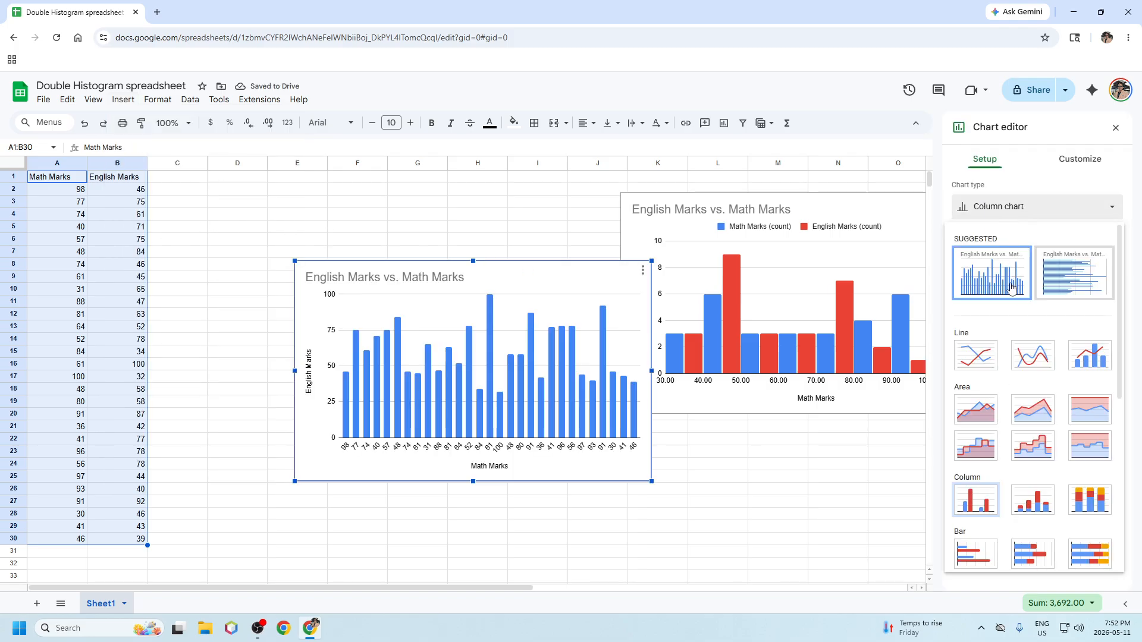
pyautogui.scroll(-2, 1023, 387)
pyautogui.scroll(-6, 1023, 390)
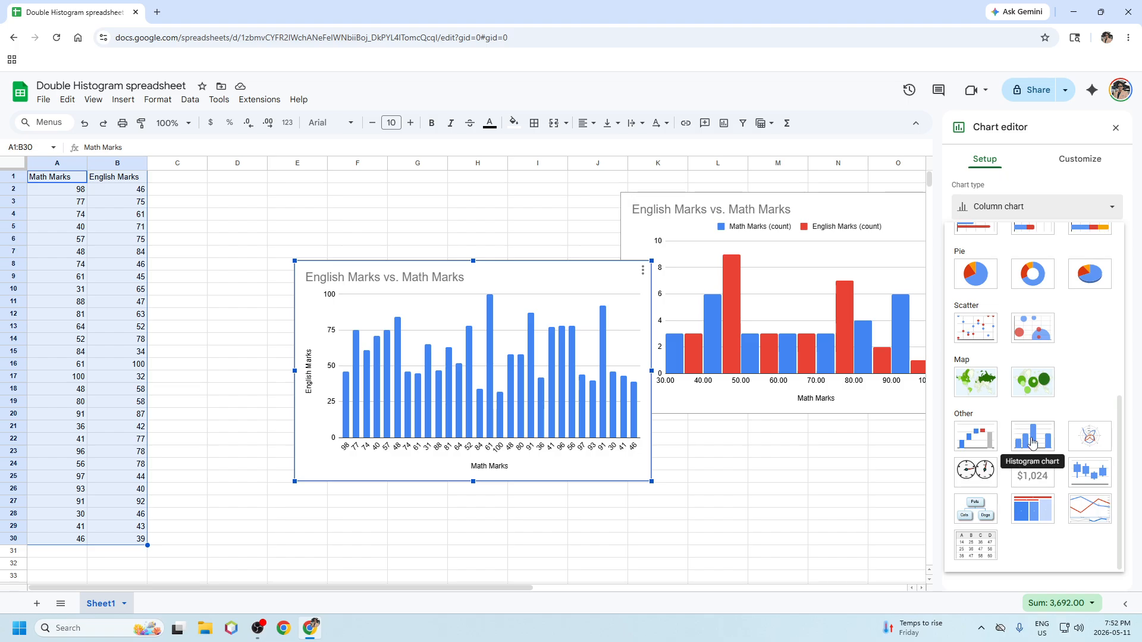
pyautogui.click(1032, 445)
pyautogui.moveTo(499, 271); pyautogui.dragTo(373, 212)
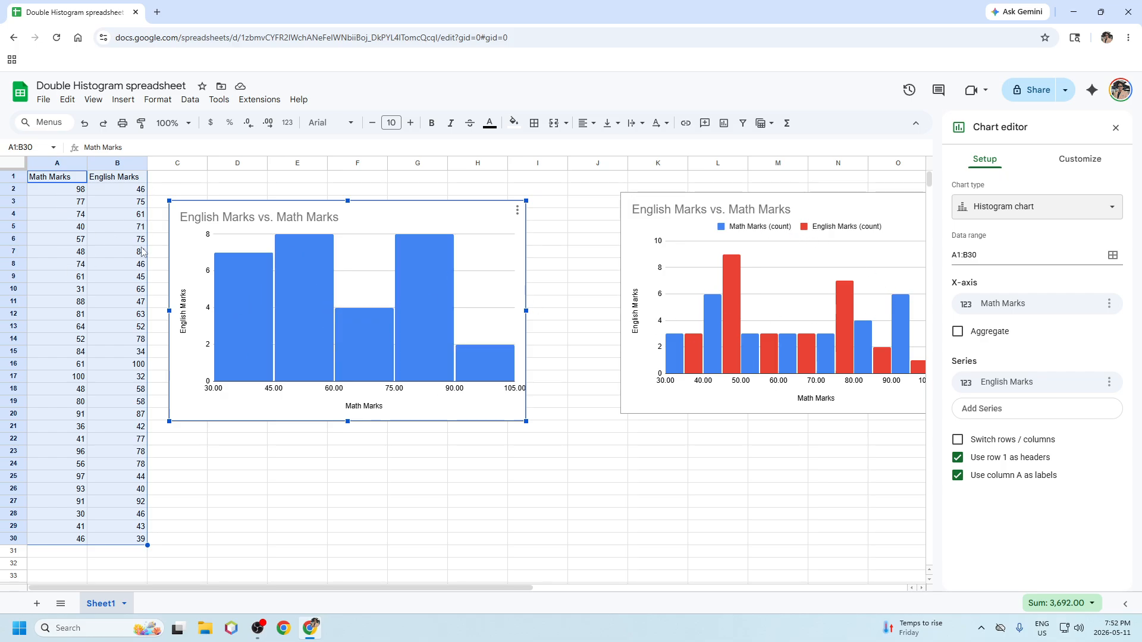
# Step: Turn off 'Use column A as labels' so Math and English Marks both plot as series
pyautogui.click(960, 477)
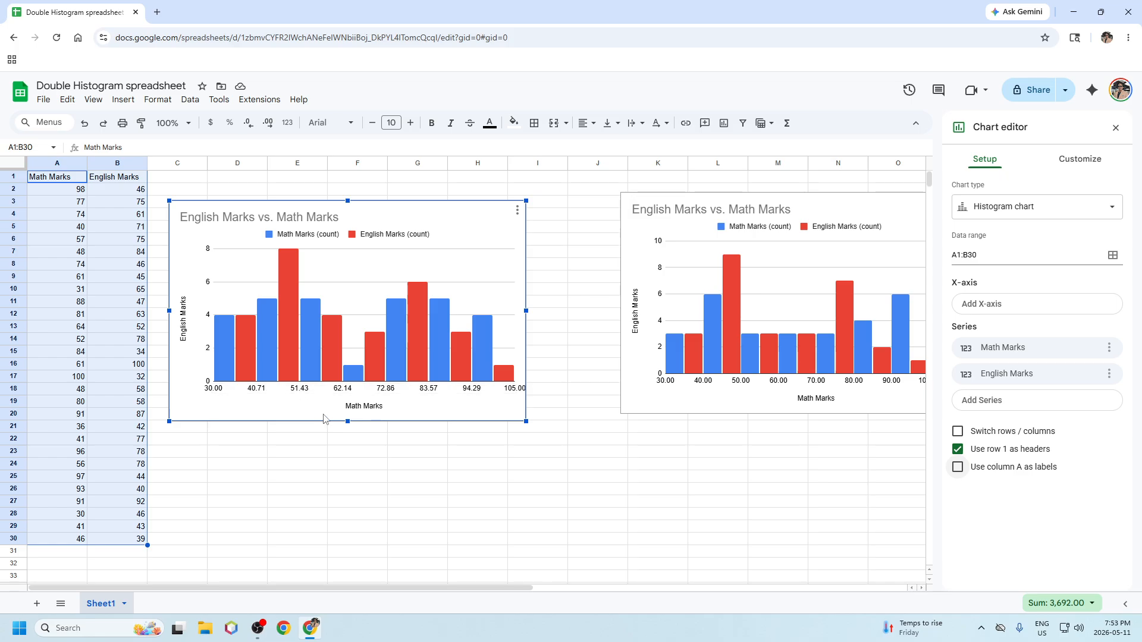
pyautogui.click(1058, 158)
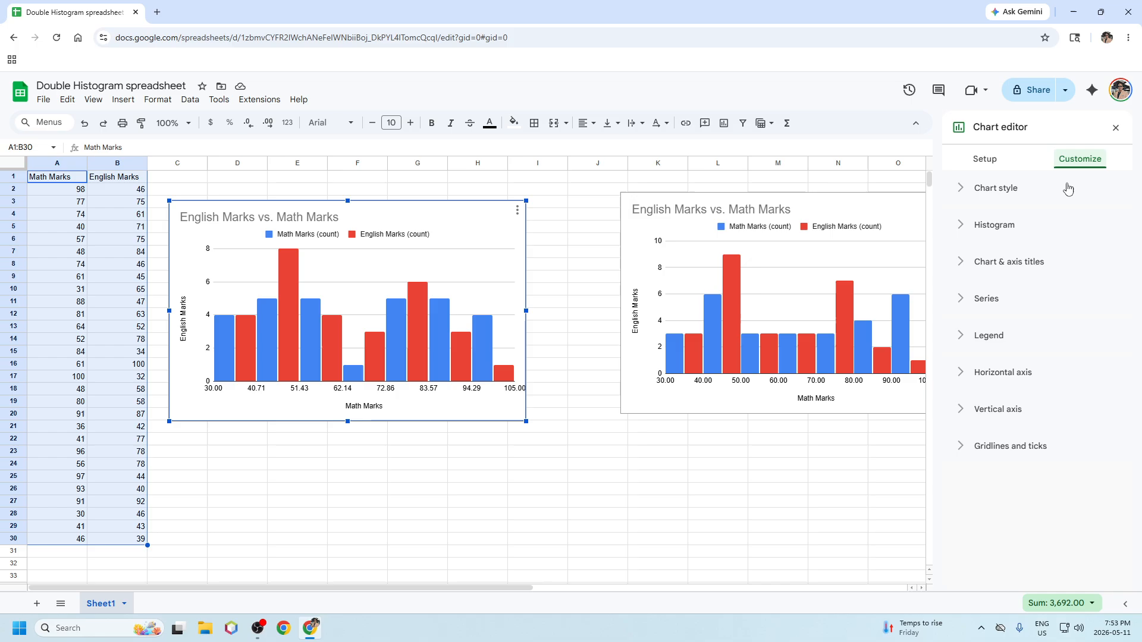
# Step: Set the new double histogram's bucket size to 10 to match the original chart
pyautogui.click(990, 227)
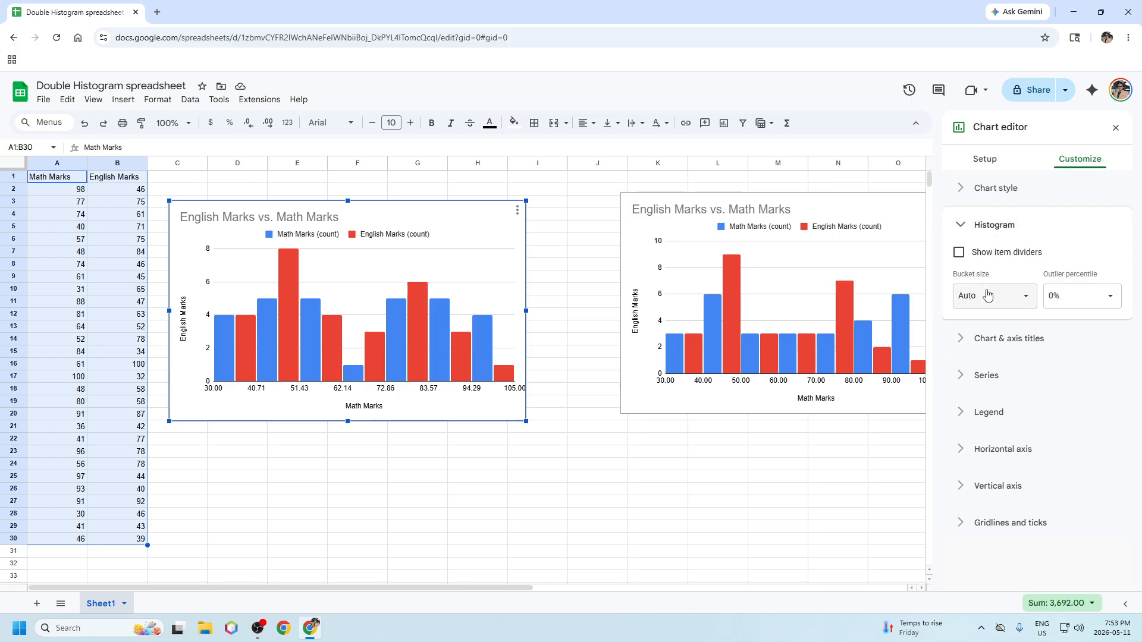
pyautogui.click(1024, 296)
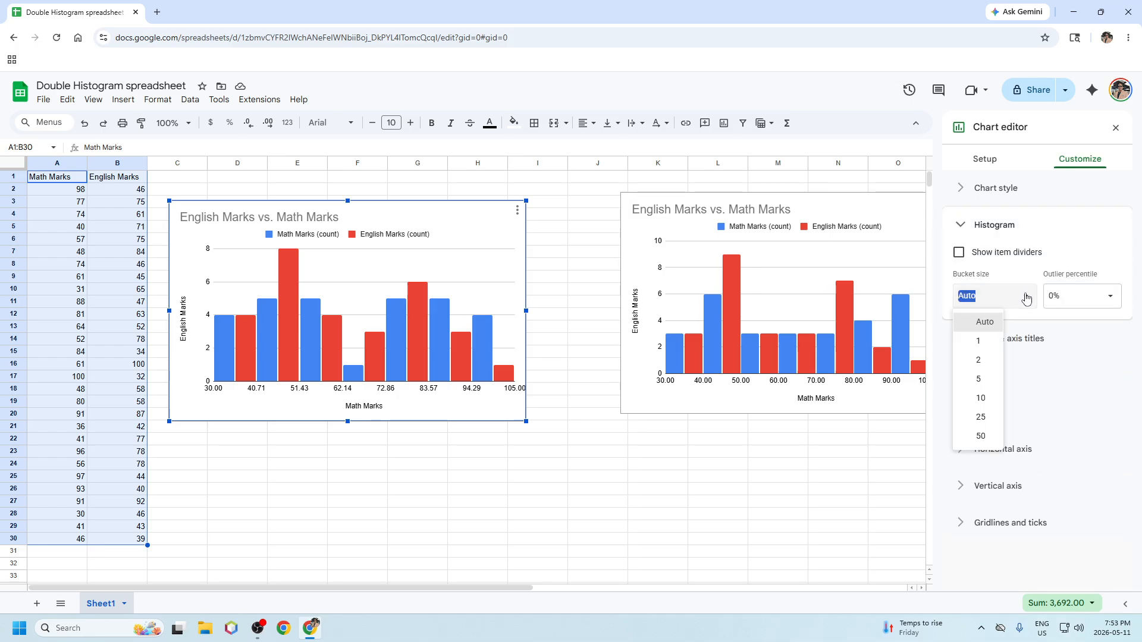
pyautogui.click(980, 398)
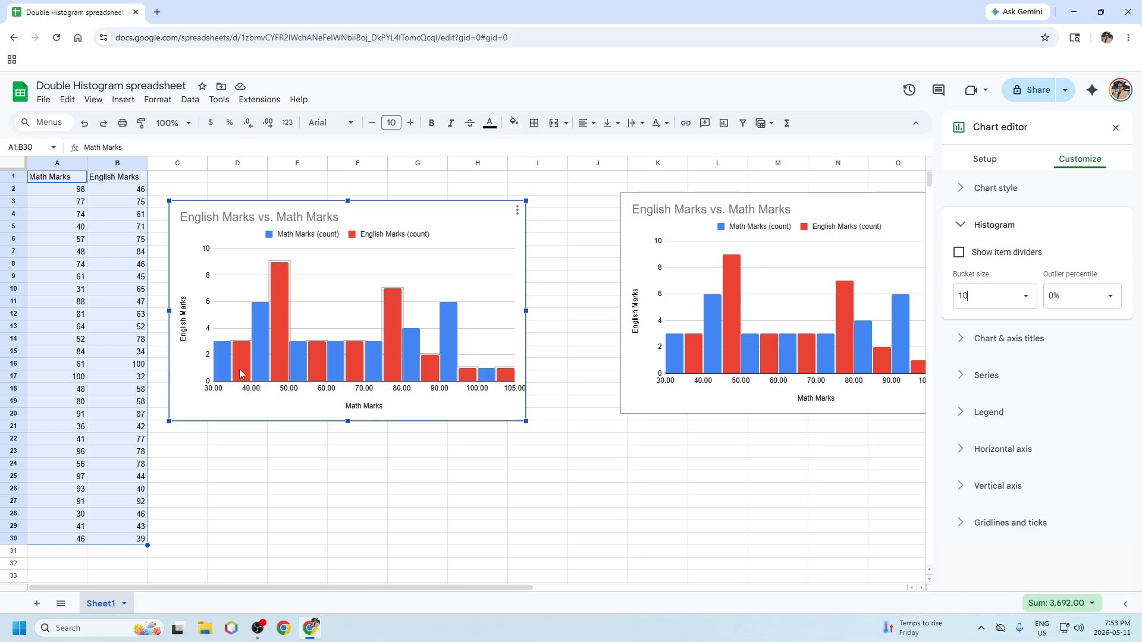
pyautogui.click(867, 204)
# Step: Delete the original right-hand histogram and move the remaining double histogram to columns H–N
pyautogui.click(1115, 127)
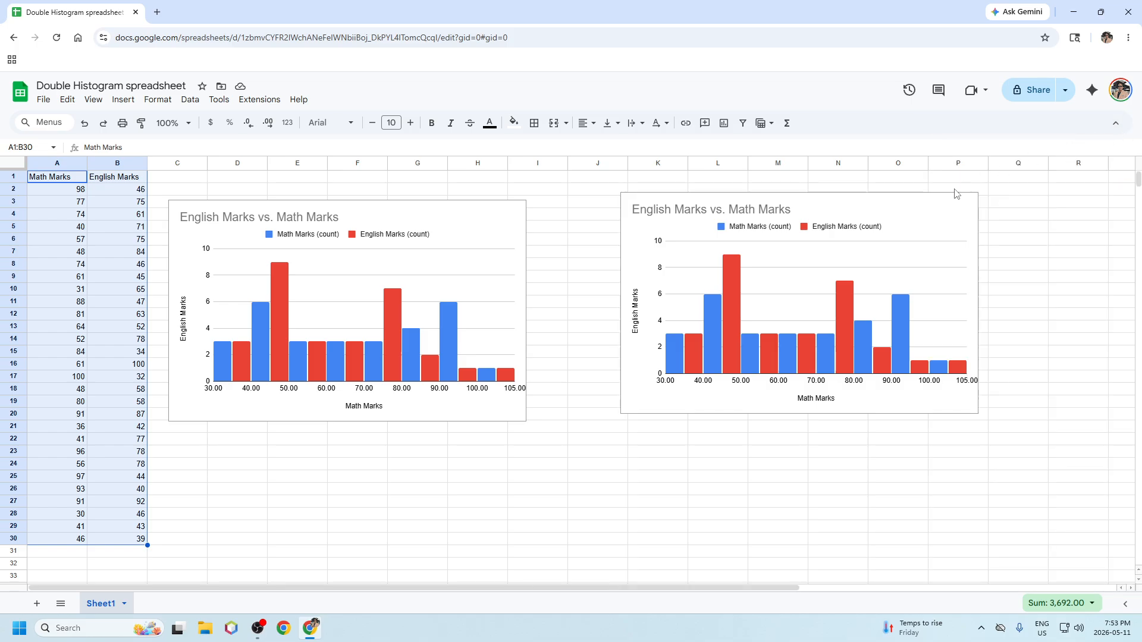
pyautogui.click(968, 203)
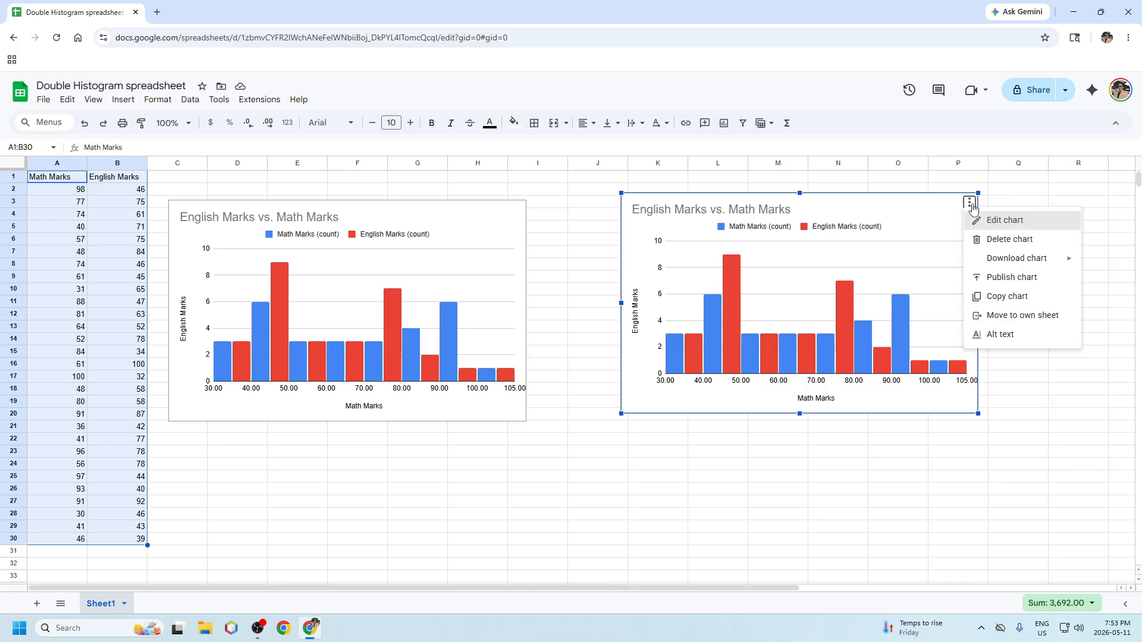
pyautogui.click(1008, 241)
pyautogui.moveTo(447, 214); pyautogui.dragTo(769, 202)
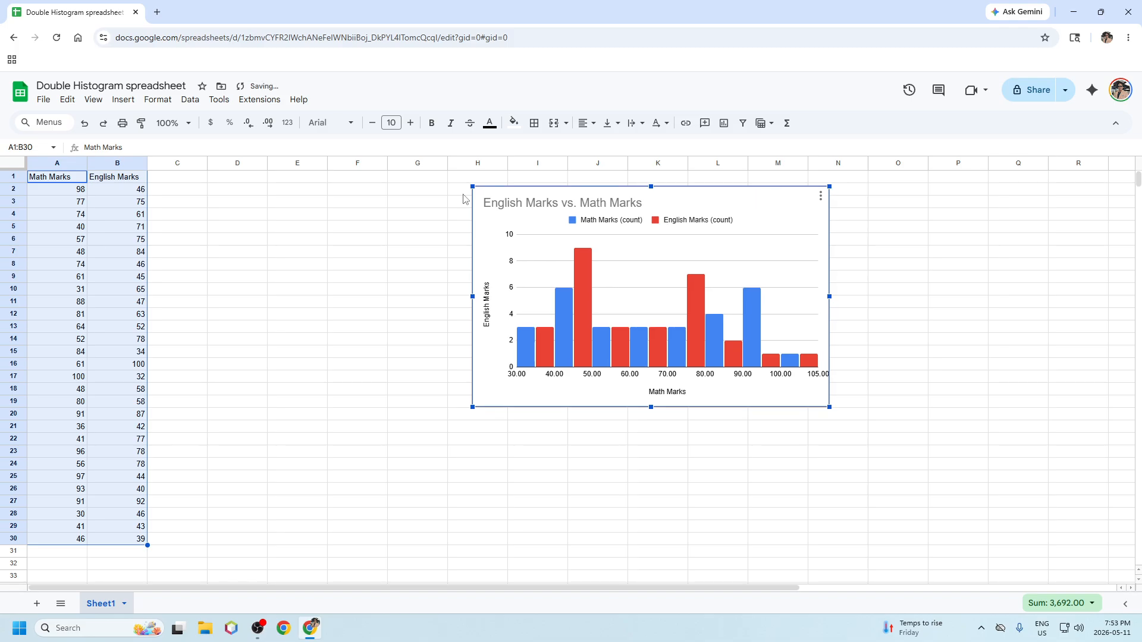
pyautogui.click(358, 229)
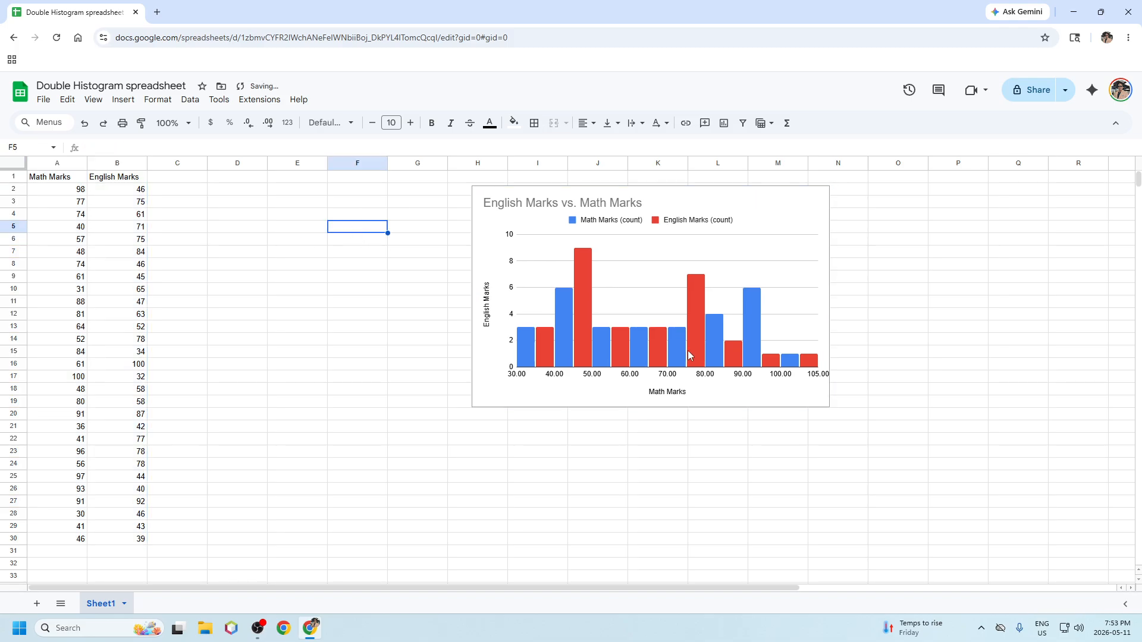
# Step: Chart the Math Marks column A1:A30 as a Histogram and move it over columns C–H
pyautogui.moveTo(66, 181); pyautogui.dragTo(74, 542)
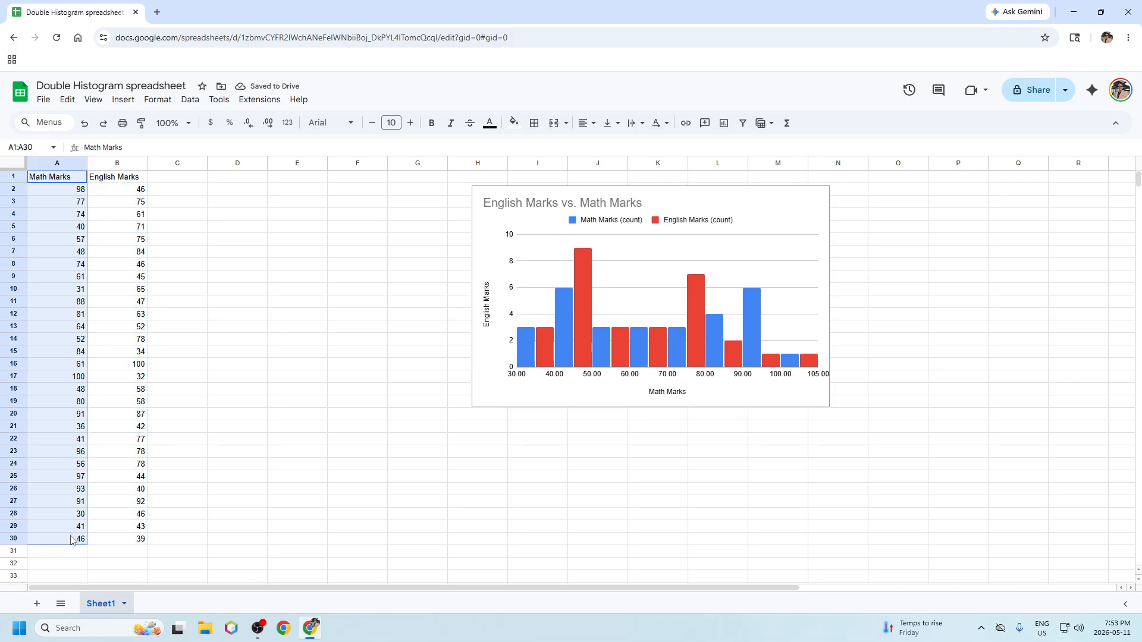
pyautogui.click(123, 99)
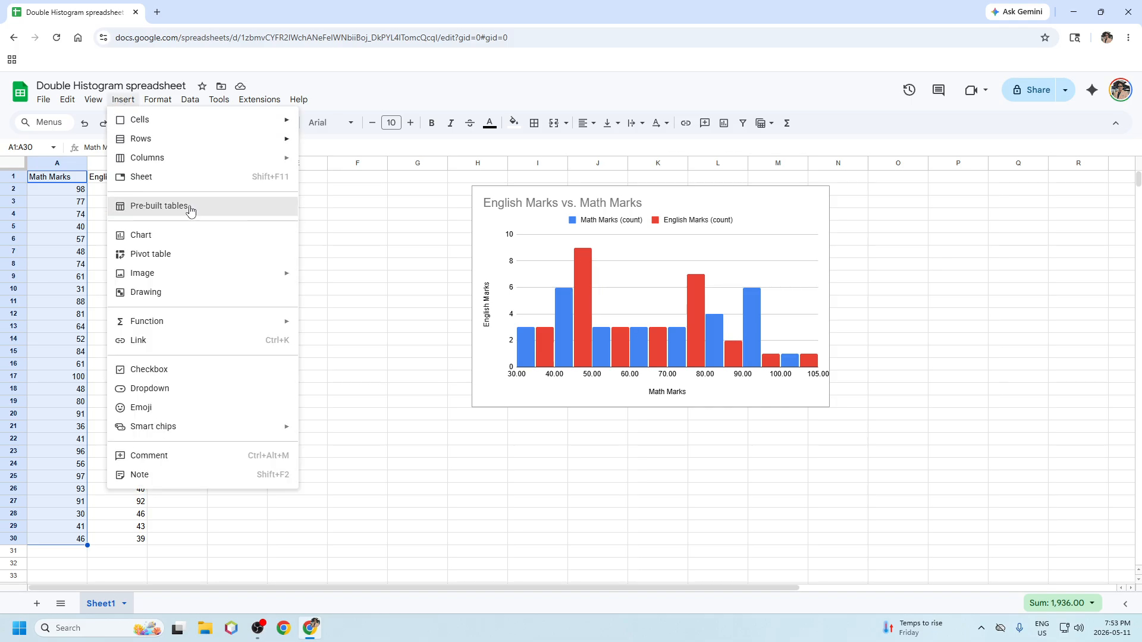
pyautogui.click(205, 239)
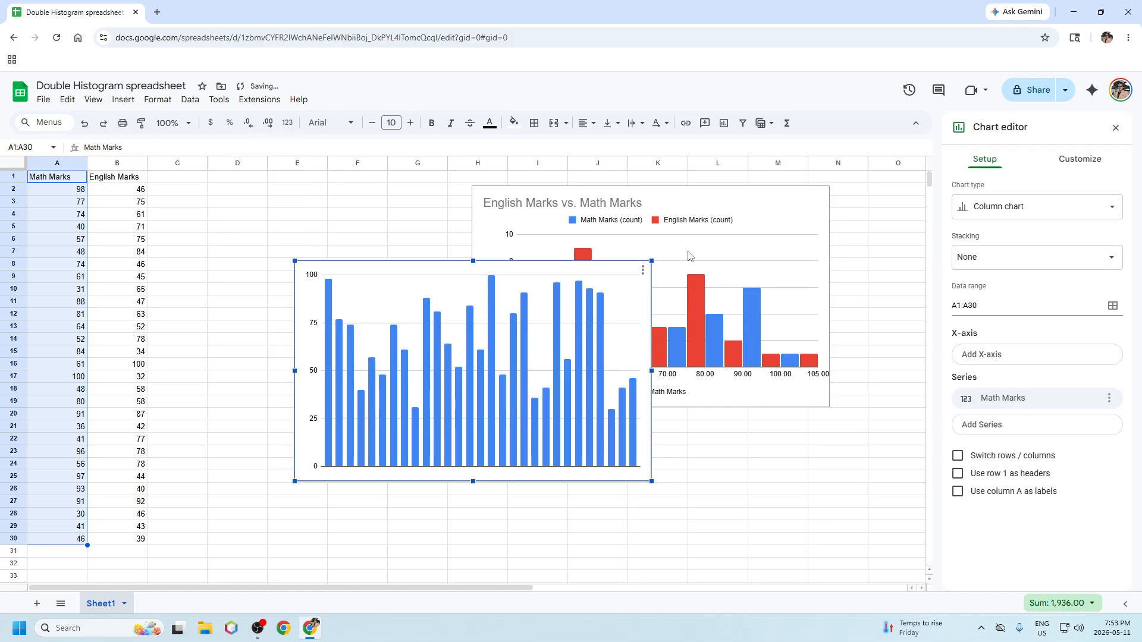
pyautogui.click(1037, 206)
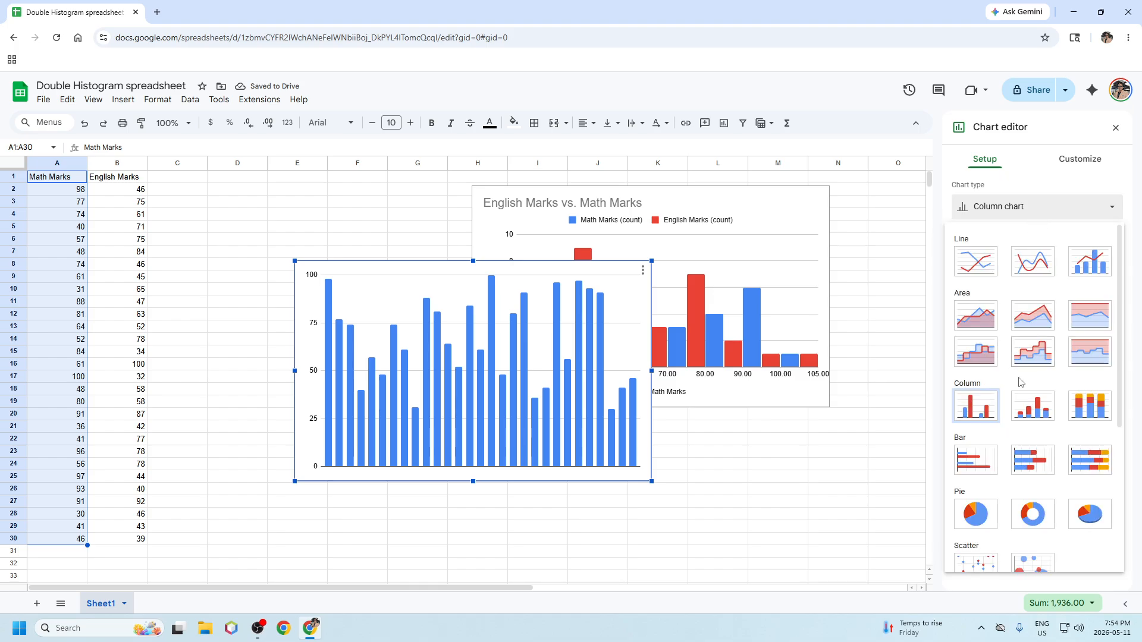
pyautogui.scroll(-5, 1035, 387)
pyautogui.click(1035, 436)
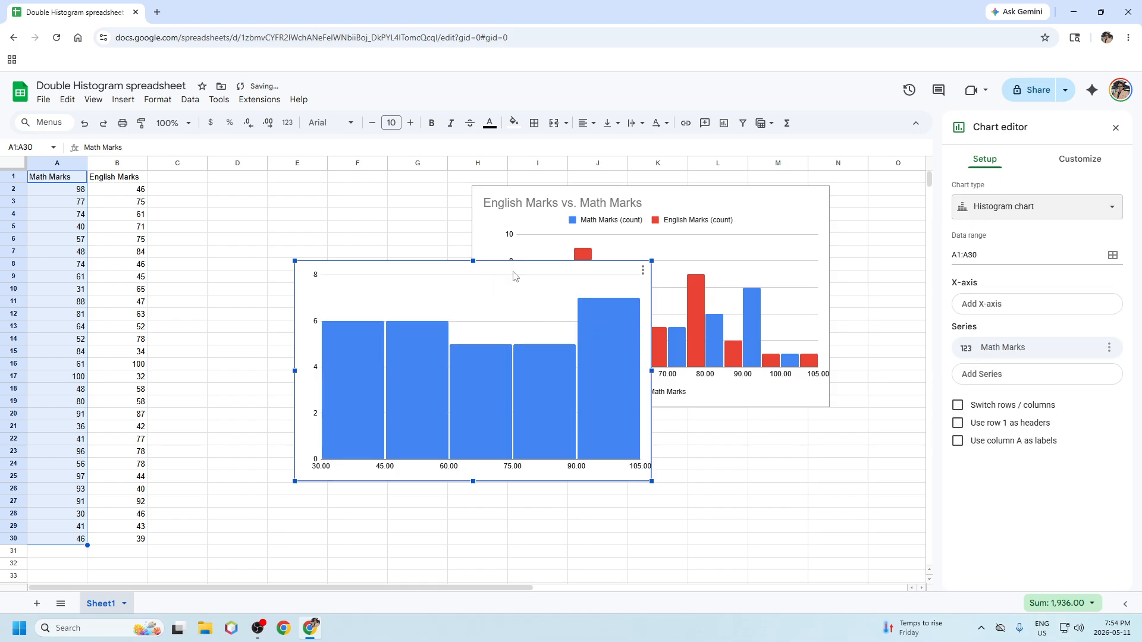
pyautogui.moveTo(502, 267); pyautogui.dragTo(358, 243)
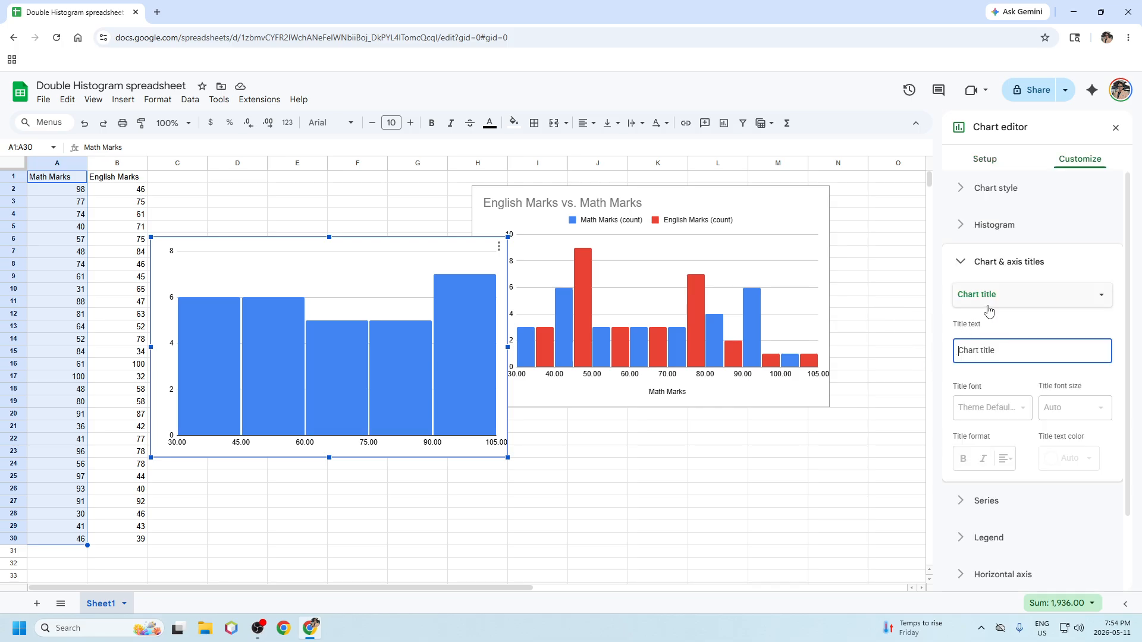
# Step: Title the chart 'Math Marks' and set the vertical axis title to 'Count'
pyautogui.write('Ma')
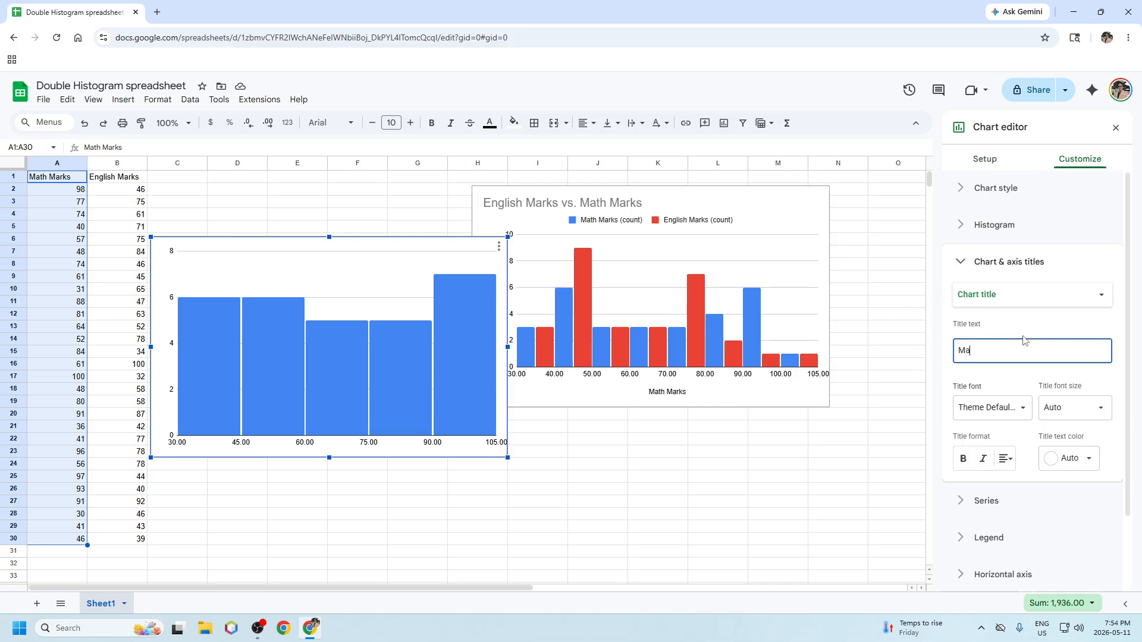
pyautogui.write('th Marks')
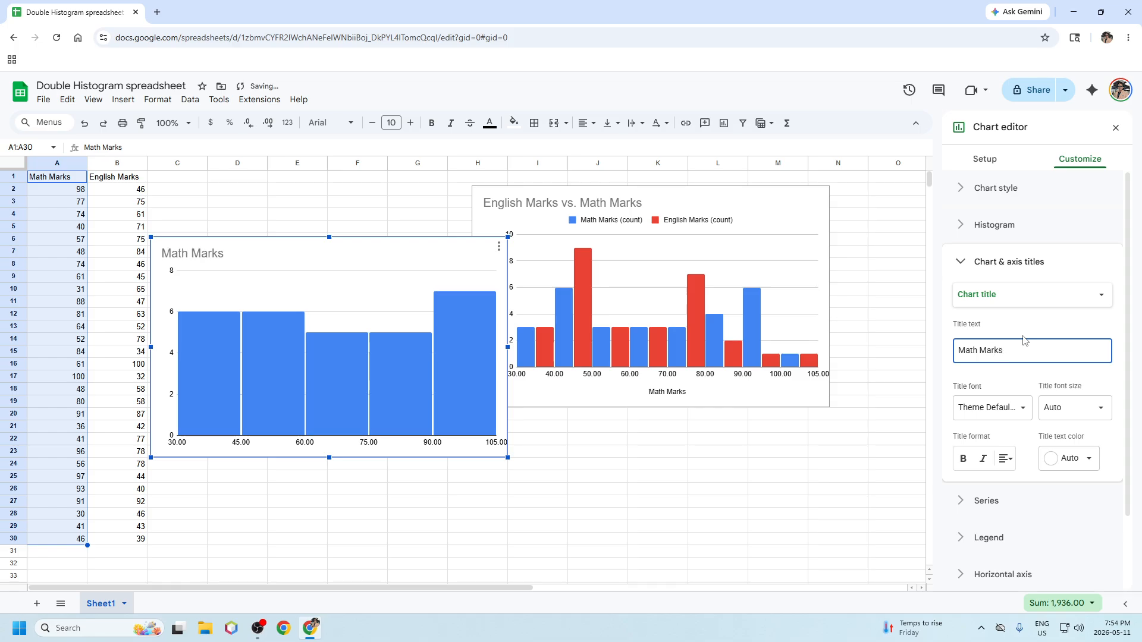
pyautogui.click(1060, 303)
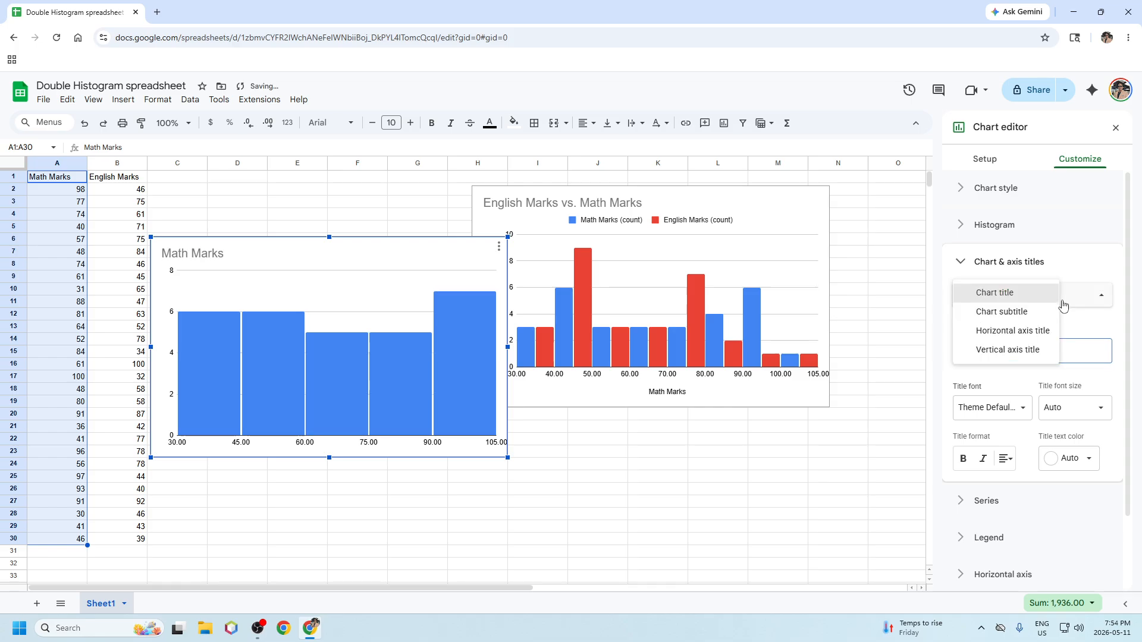
pyautogui.click(1024, 349)
pyautogui.moveTo(1044, 349); pyautogui.dragTo(938, 351)
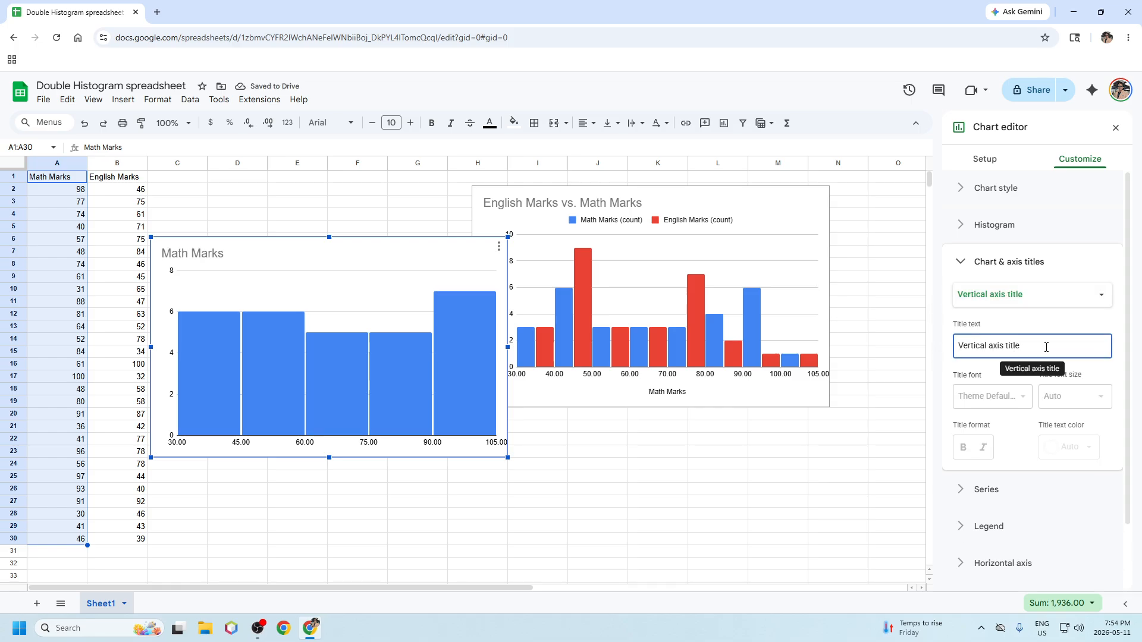
pyautogui.moveTo(1045, 348); pyautogui.dragTo(978, 345)
pyautogui.hotkey('ctrl', 'a')
pyautogui.write('Count')
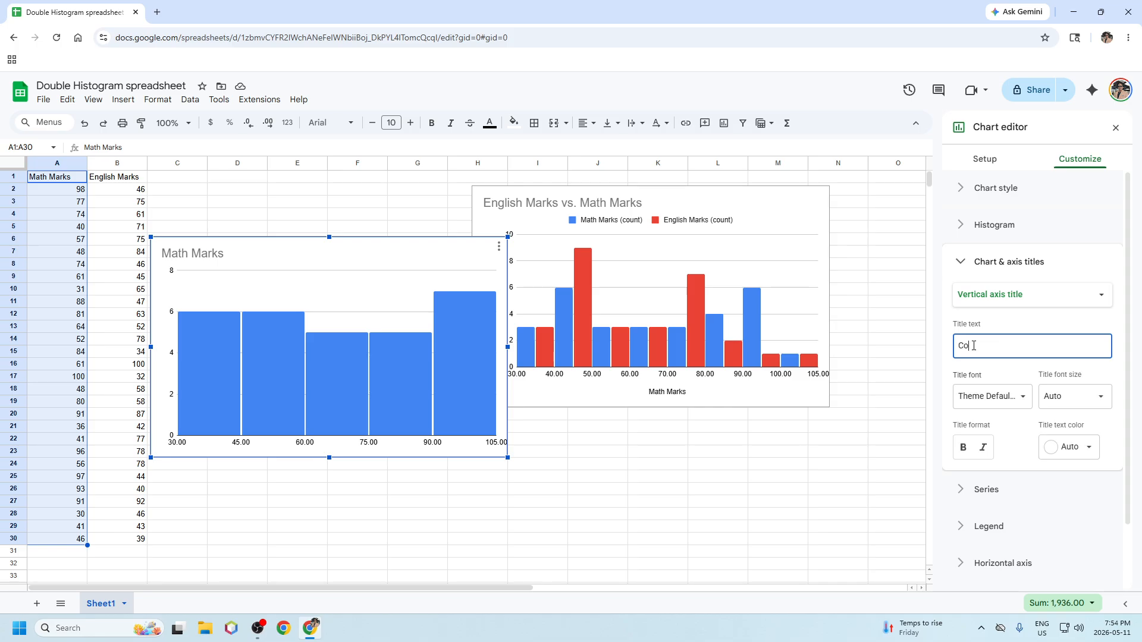
# Step: Set the horizontal axis title to 'Math Mark'
pyautogui.click(1035, 295)
pyautogui.click(1002, 276)
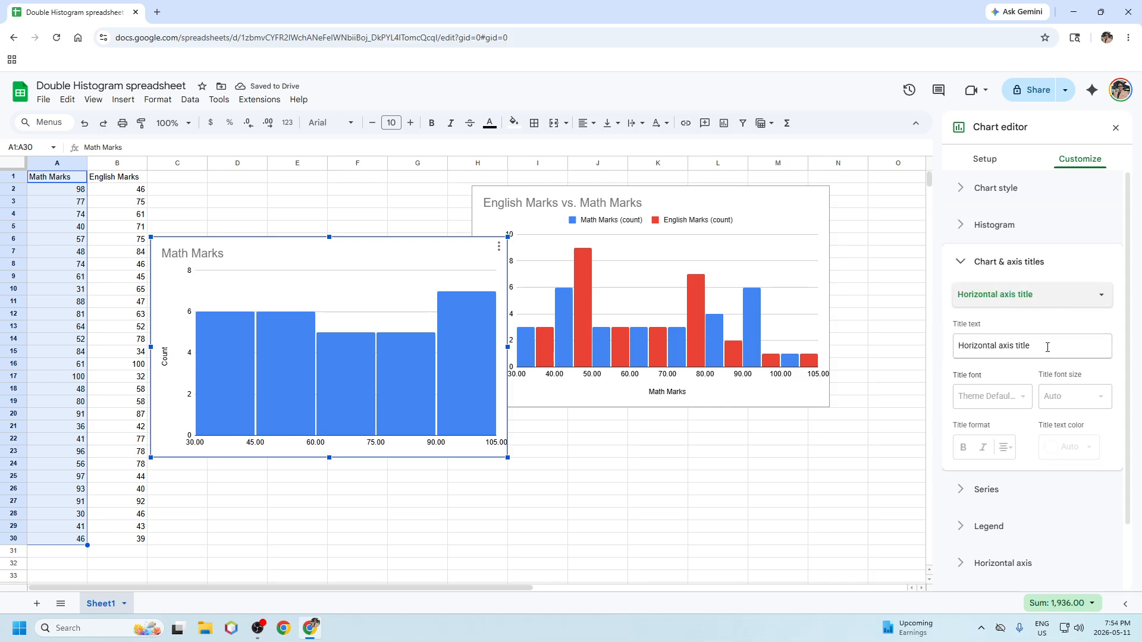
pyautogui.click(1010, 344)
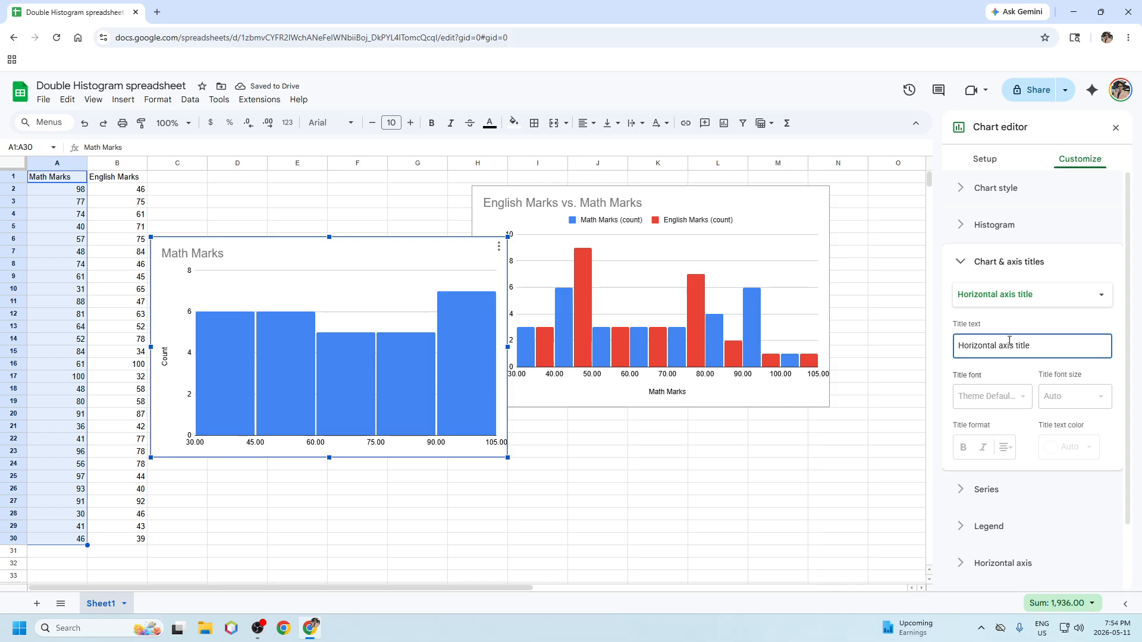
pyautogui.write('Math Mark')
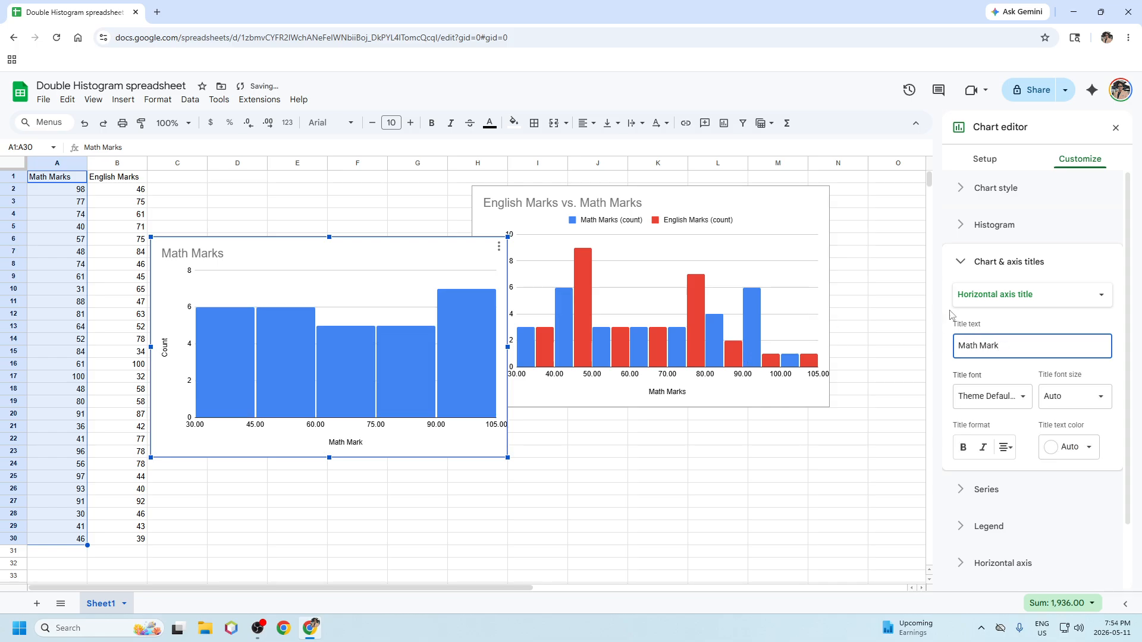
# Step: Set the Math Marks histogram's bucket size to 10
pyautogui.click(997, 232)
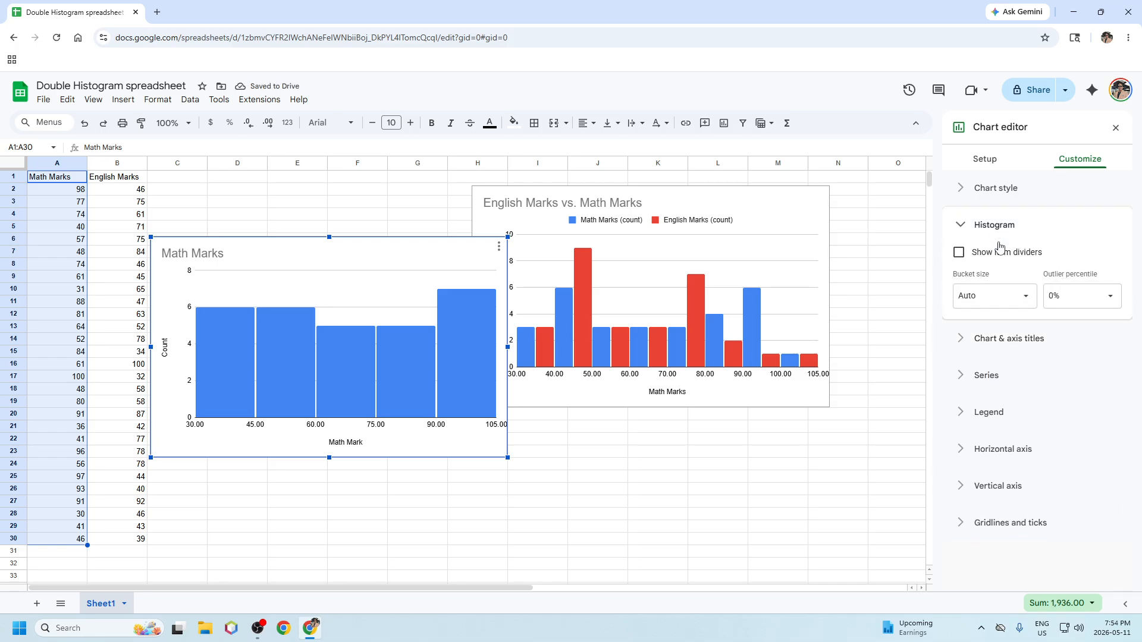
pyautogui.click(1014, 296)
pyautogui.click(981, 403)
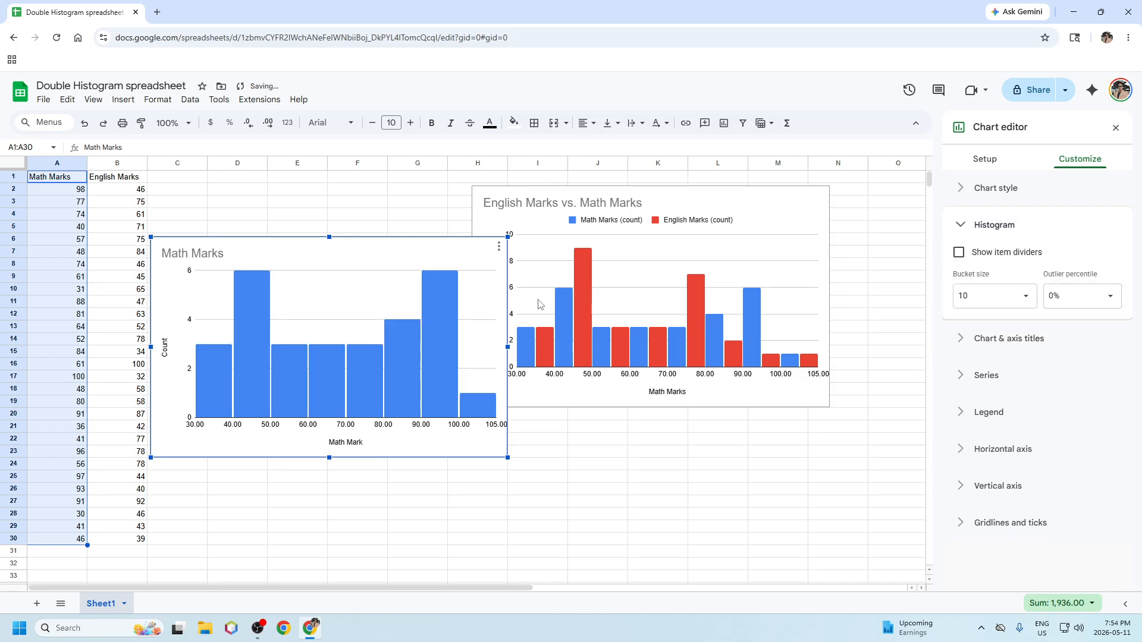
pyautogui.click(684, 202)
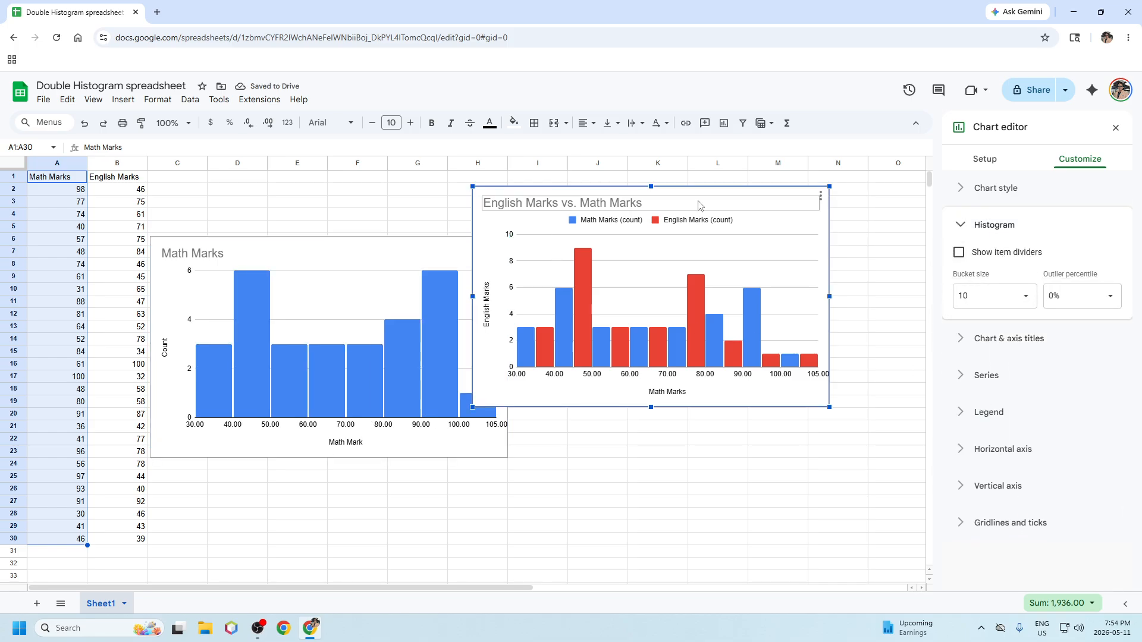
# Step: Shift the English Marks vs. Math Marks histogram right and review its A1:B30 setup
pyautogui.moveTo(712, 192); pyautogui.dragTo(755, 236)
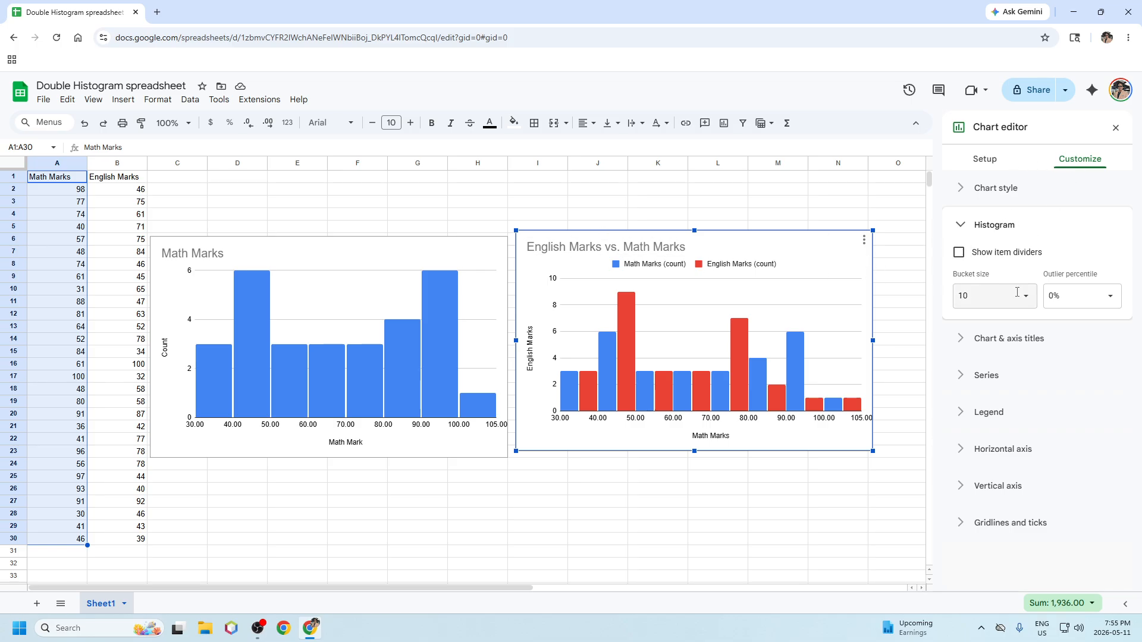
pyautogui.click(985, 159)
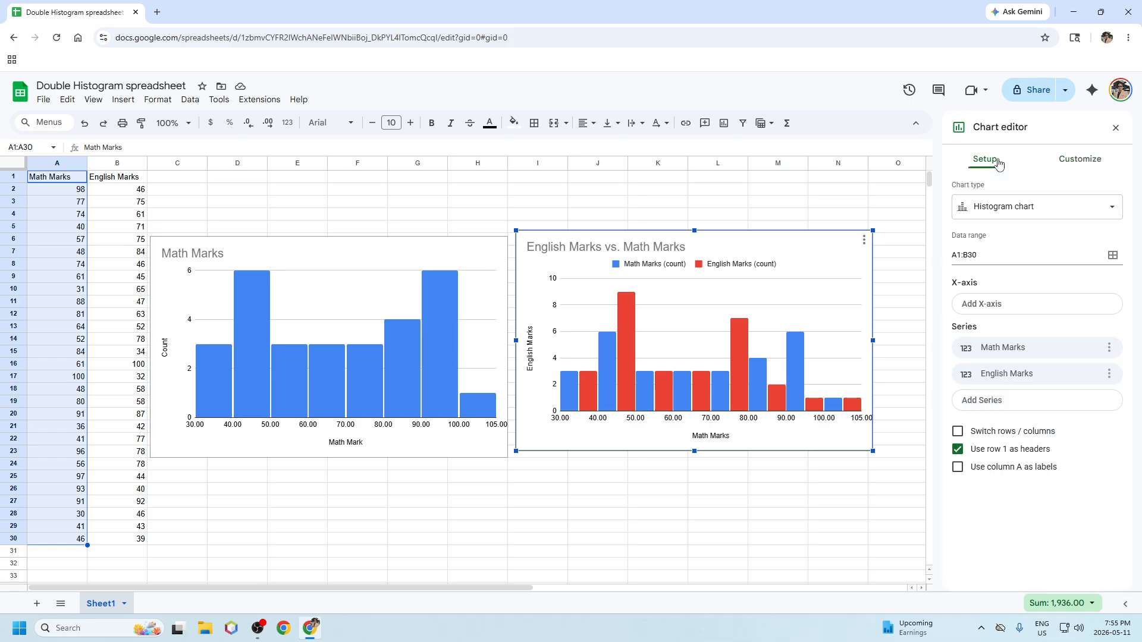